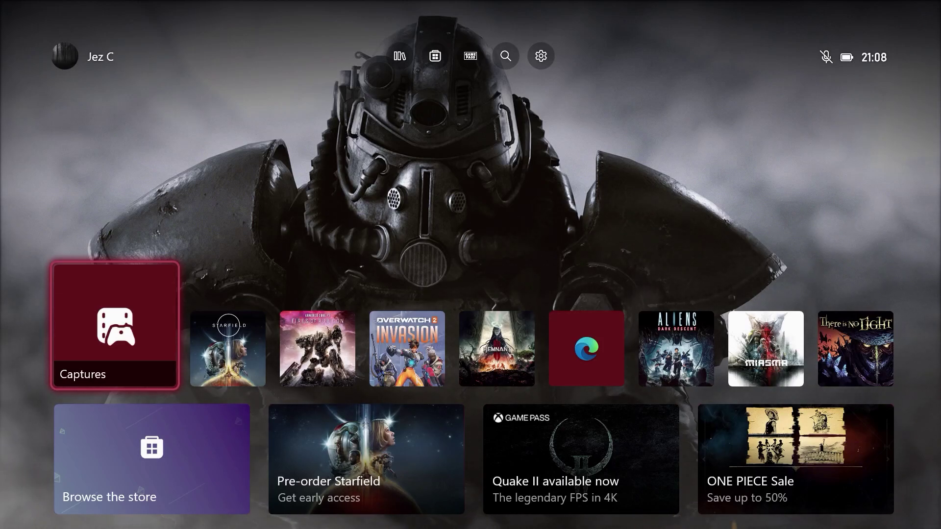
- Toggle the guide, then read the Starfield review in Edge down to its gameplay trailer
key(super)
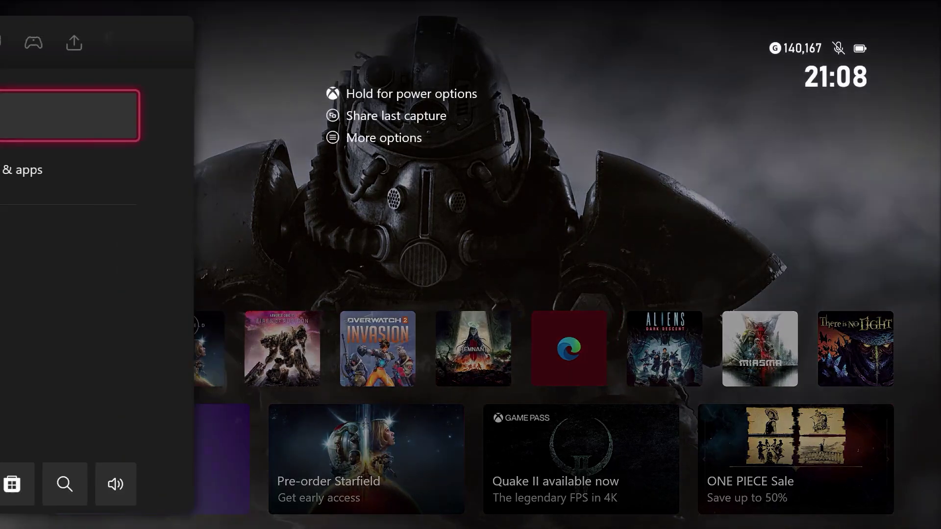
key(Escape)
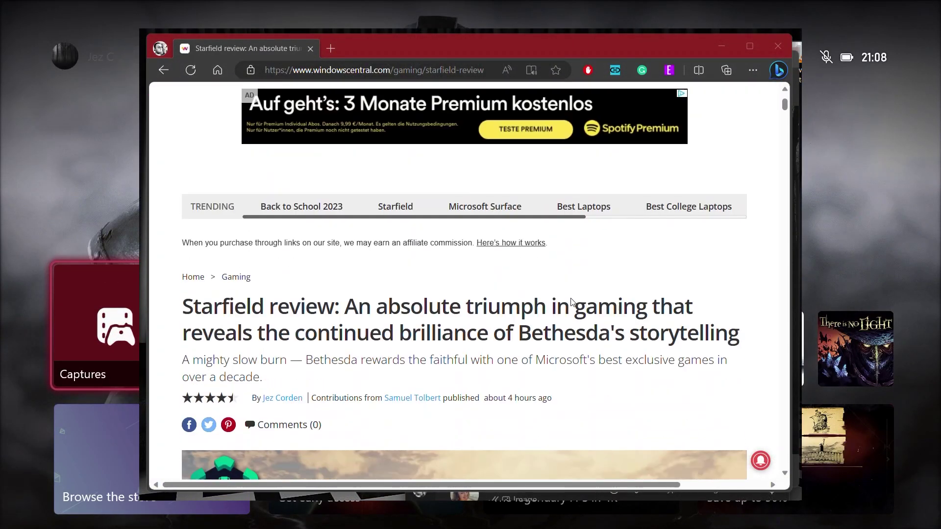
scroll(571, 301, down, 3)
scroll(570, 299, down, 8)
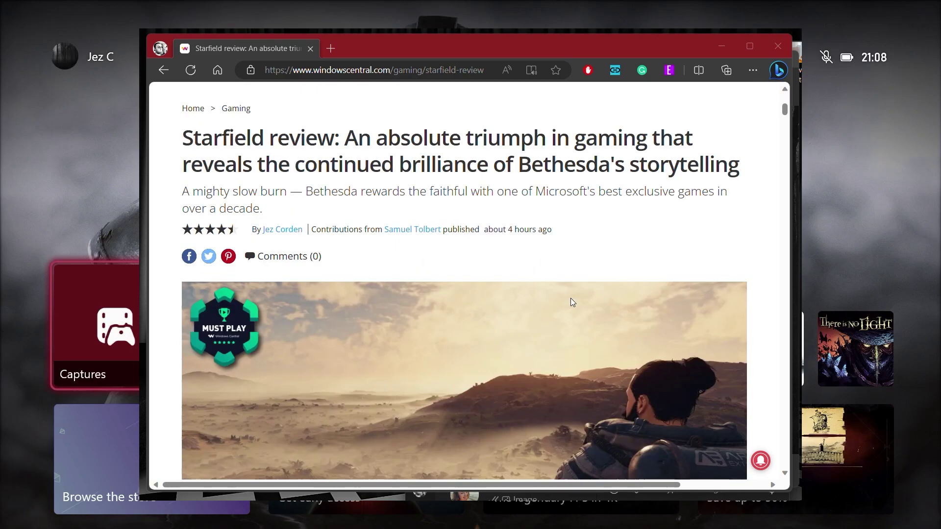
scroll(466, 335, down, 10)
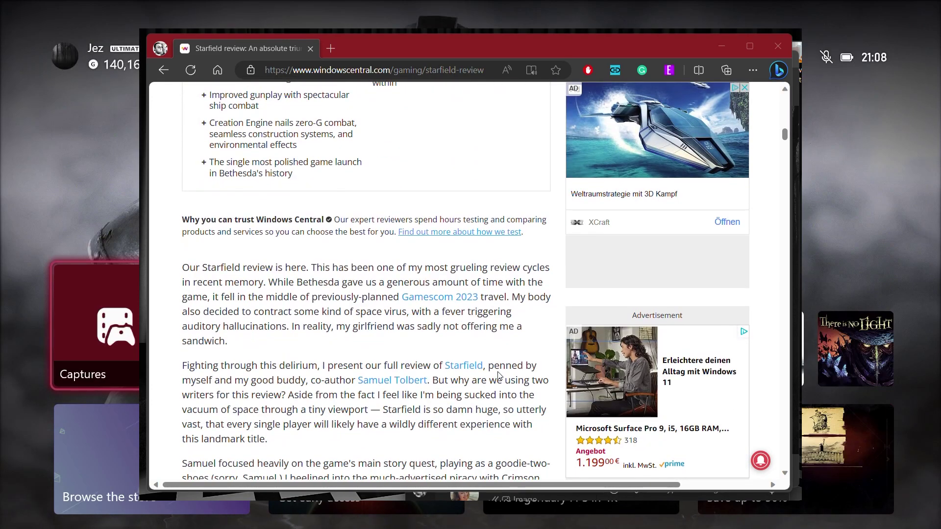
scroll(499, 374, down, 4)
scroll(637, 374, down, 4)
scroll(654, 373, down, 7)
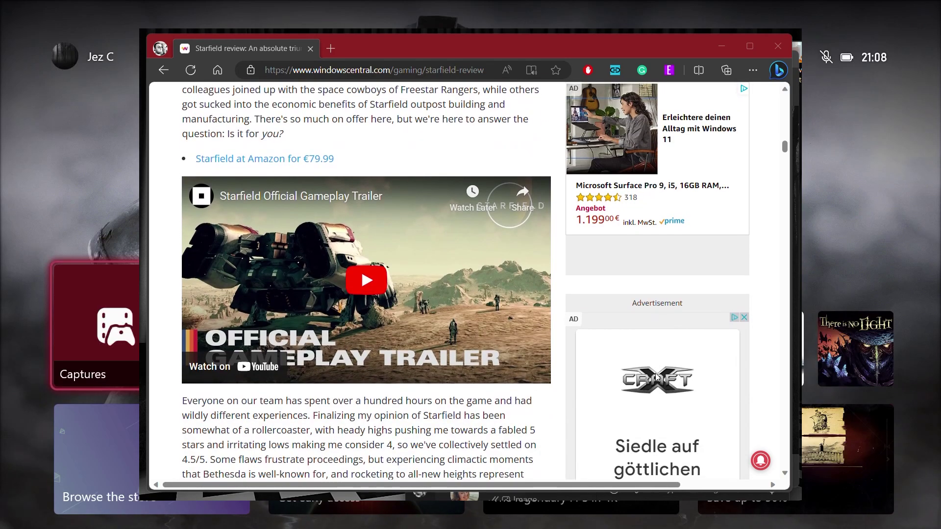
scroll(611, 313, down, 1)
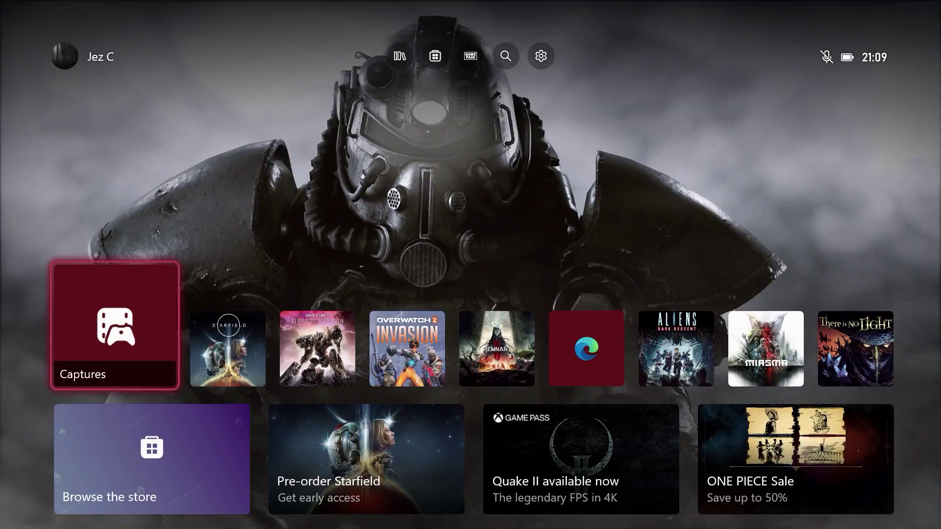
- Open the Captures tile to My captures and look over its filters and capture list
key(Return)
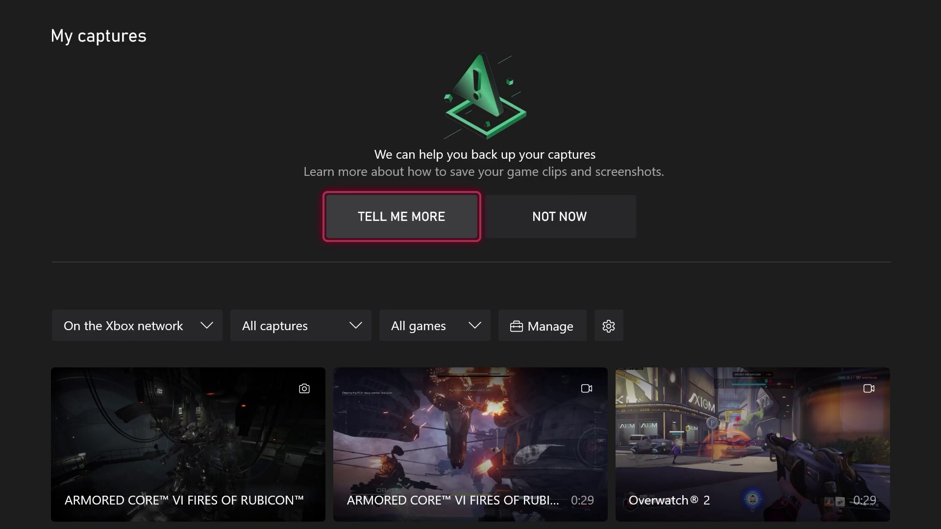
key(Down)
key(Down)
key(Up)
key(Up)
- Choose TELL ME MORE on the OneDrive backup banner instead of skipping it
key(Right)
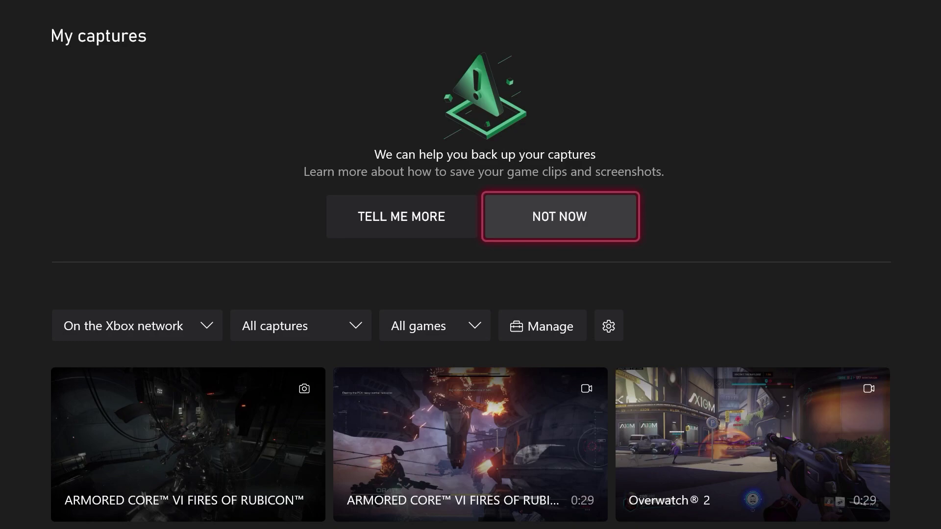
key(Left)
key(Right)
key(Left)
key(Return)
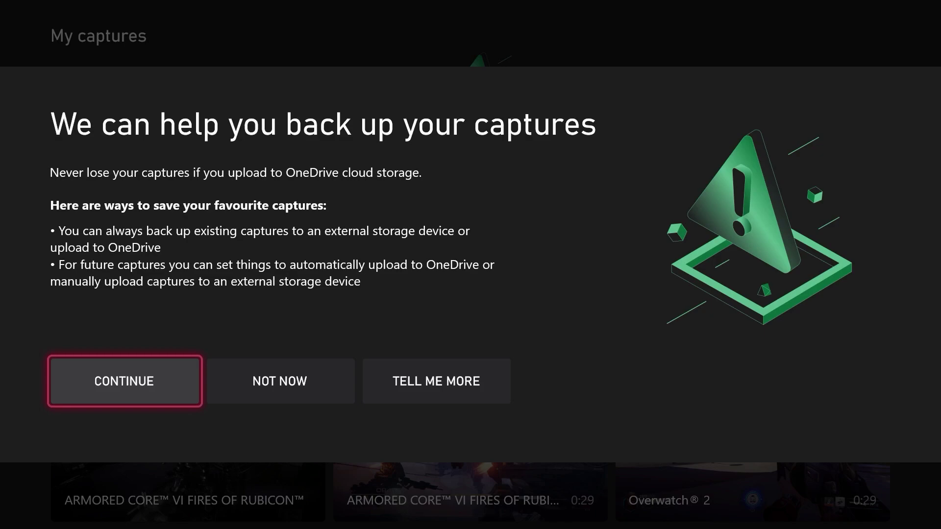
- Once all 346 captures finish preparing, review CONTINUE, NOT NOW and TELL ME MORE
key(Right)
key(Right)
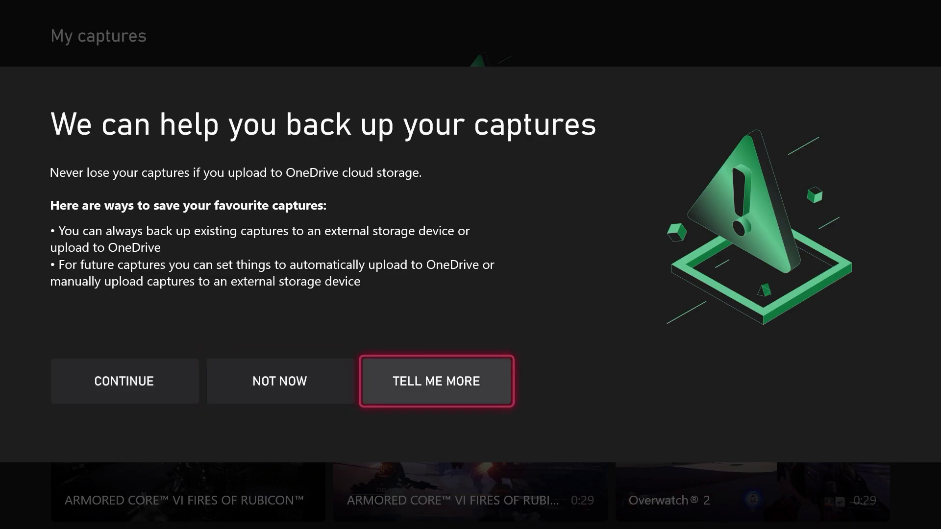
key(Left)
key(Left)
key(Right)
key(Left)
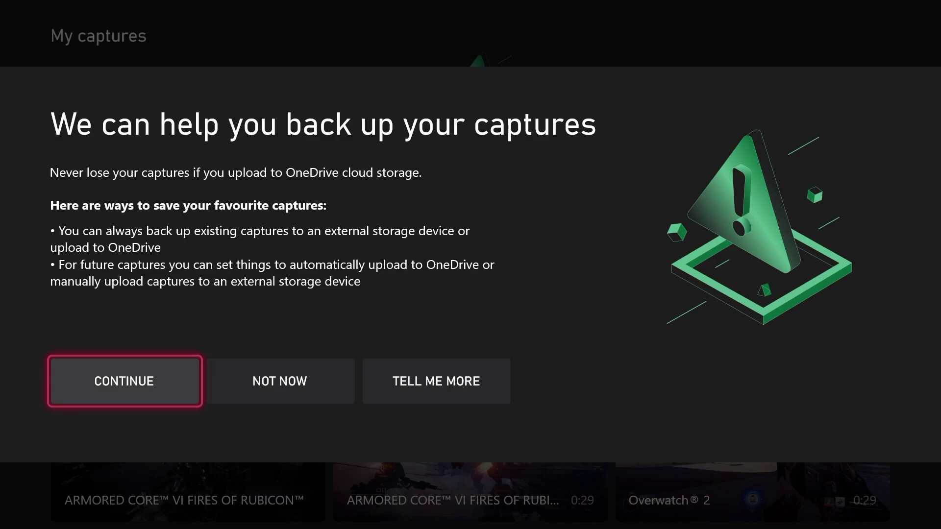
key(Right)
key(Right)
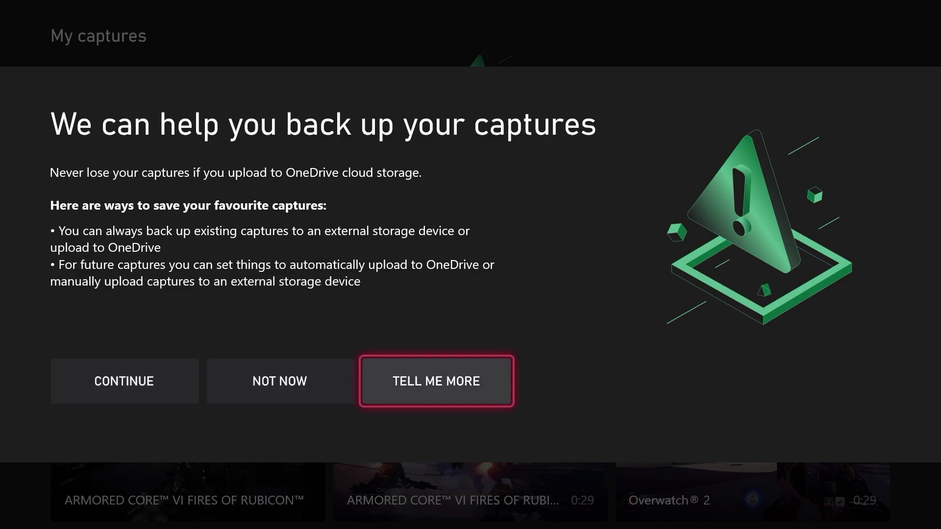
key(Left)
key(Left)
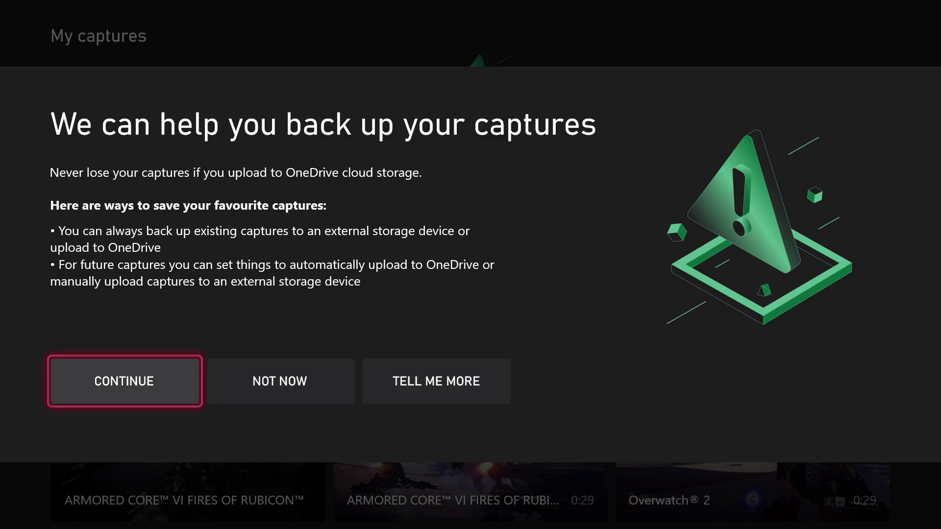
key(Right)
key(Right)
key(Left)
key(Left)
key(Right)
- Continue past the backup prompt and choose COPY TO ONEDRIVE for existing captures
key(Left)
key(Return)
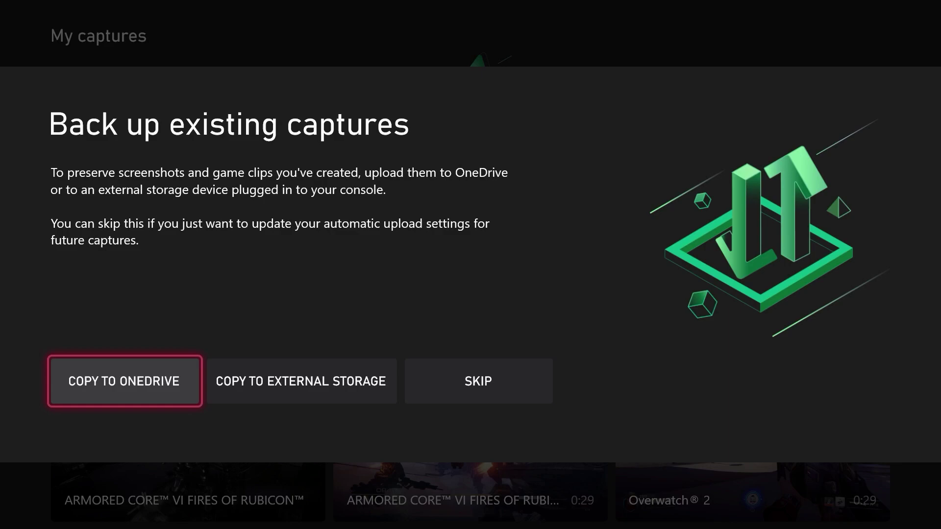
key(Right)
key(Right)
key(Left)
key(Left)
key(Return)
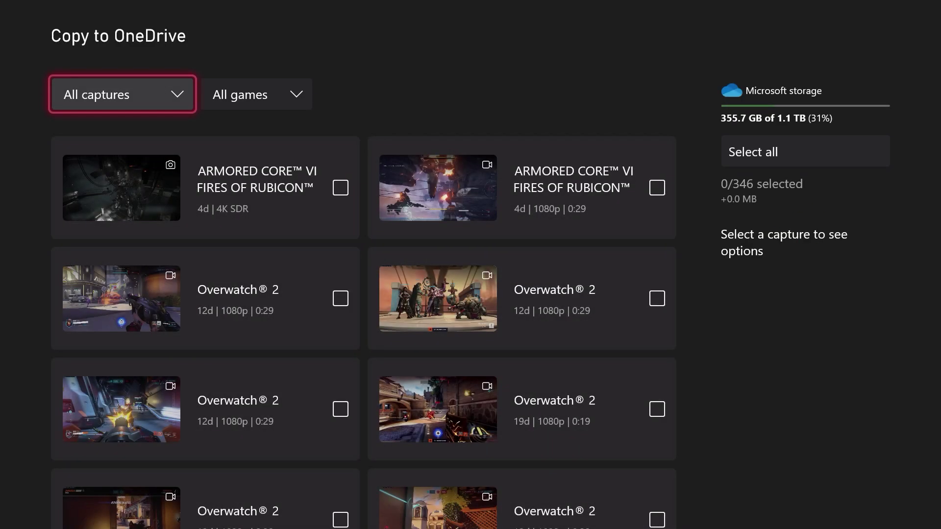
key(Right)
- Browse the Armored Core captures, then select all 346 captures
key(Down)
key(Left)
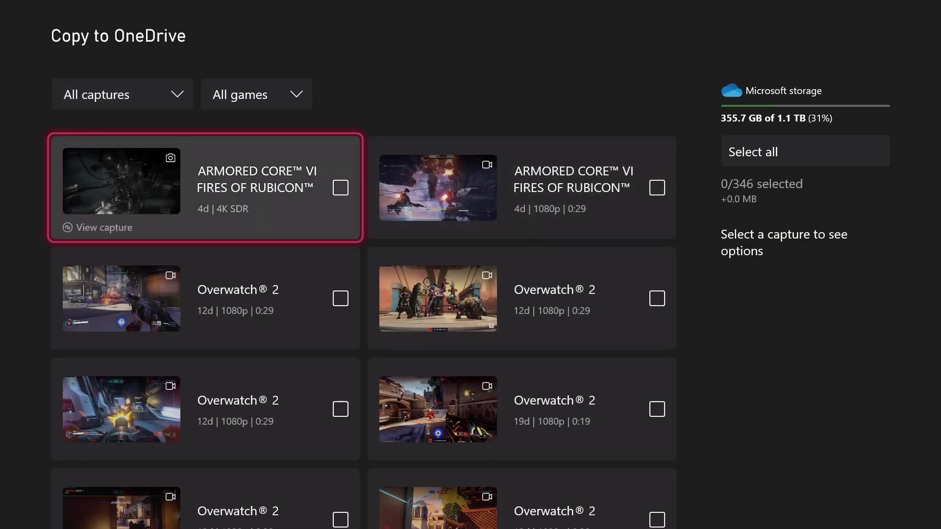
key(Right)
key(Right)
key(Left)
key(Right)
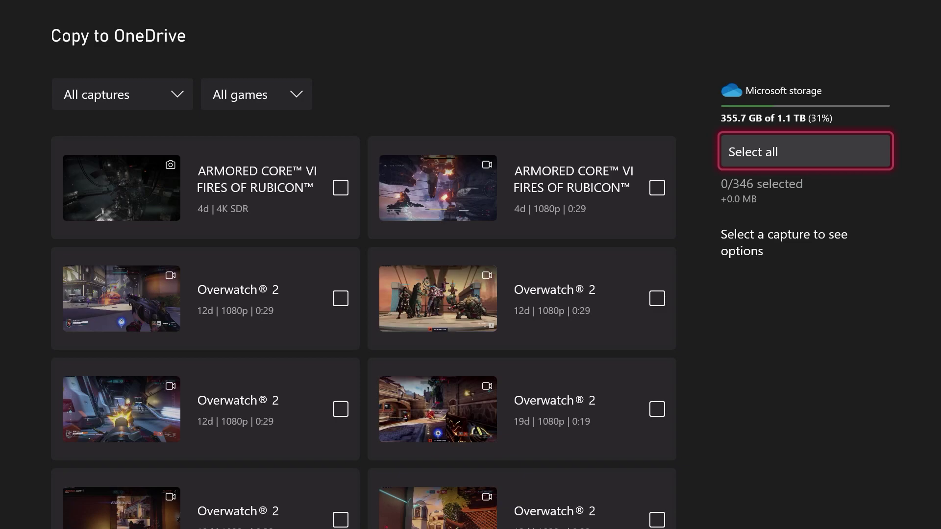
key(Left)
key(Right)
key(Left)
key(Right)
key(Return)
- Clear the whole selection with Unselect all
key(Left)
key(Right)
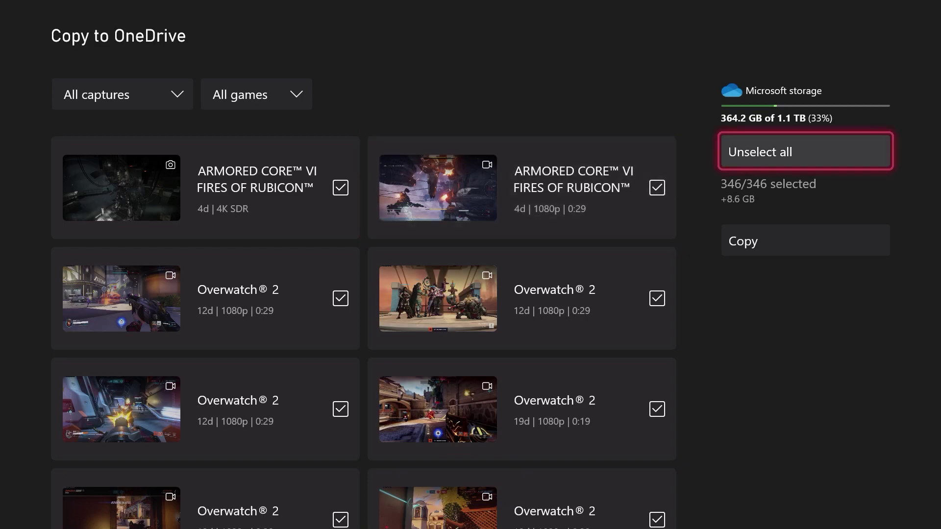
key(Down)
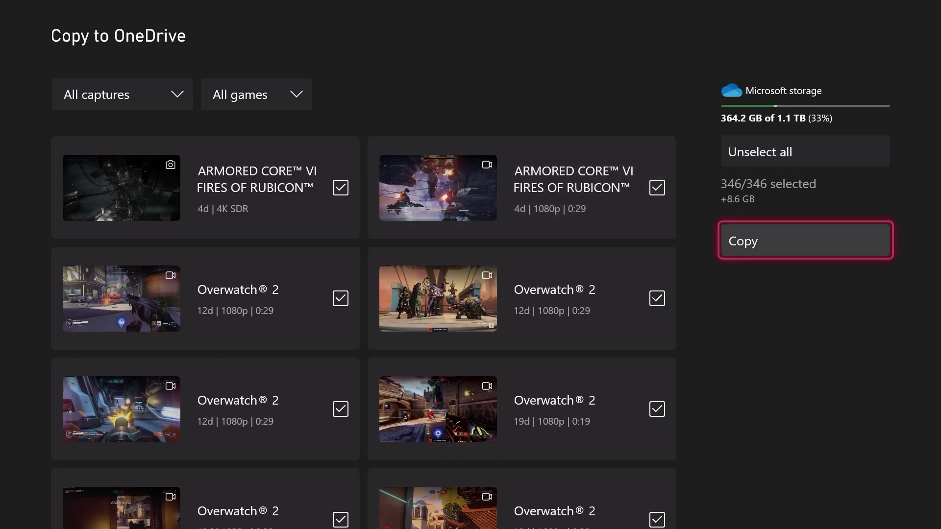
key(Up)
key(Return)
- Check only the ARMORED CORE VI screenshot (1/346) and choose Copy to OneDrive
key(Left)
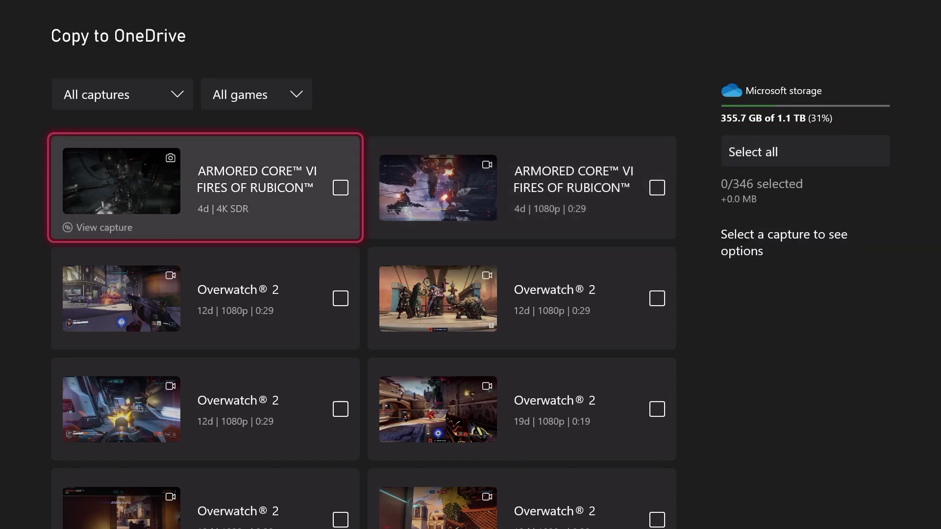
key(Right)
key(Left)
key(Right)
key(Left)
click(522, 187)
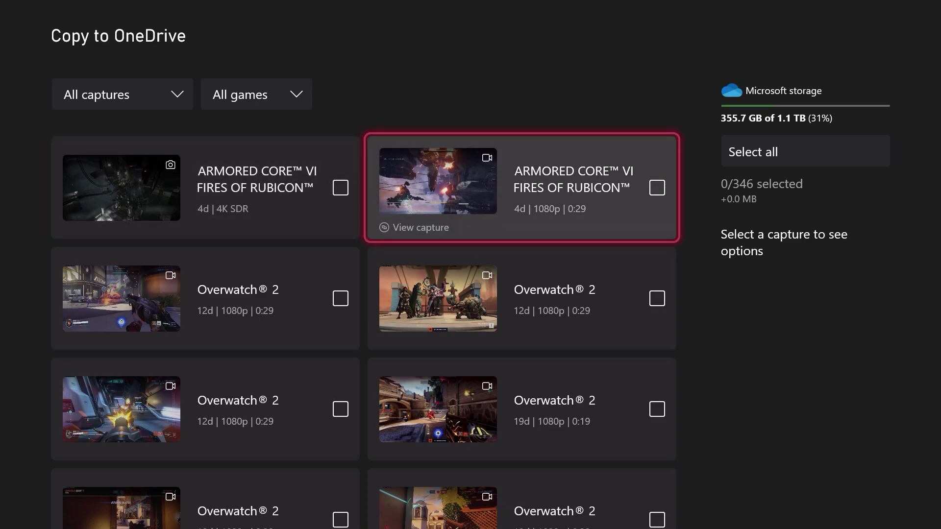
key(Left)
key(Return)
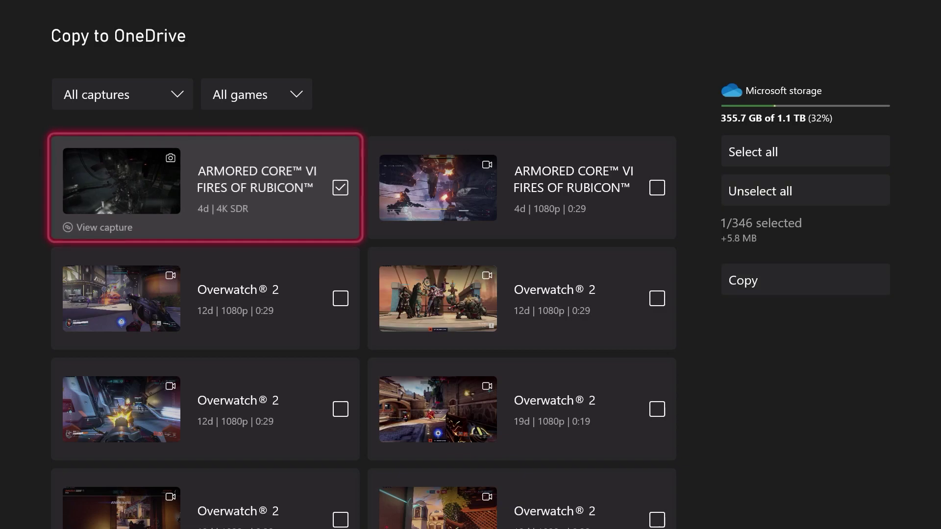
key(Right)
key(Right)
key(Down)
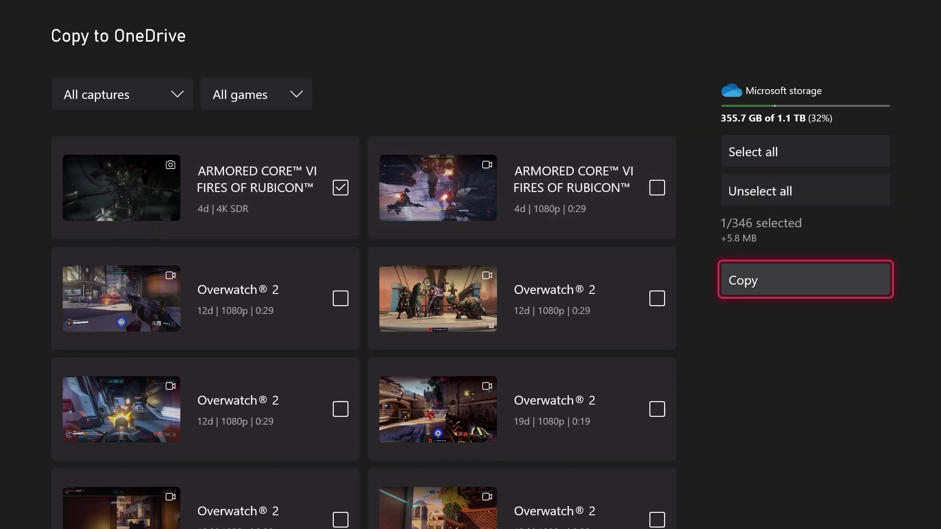
key(Return)
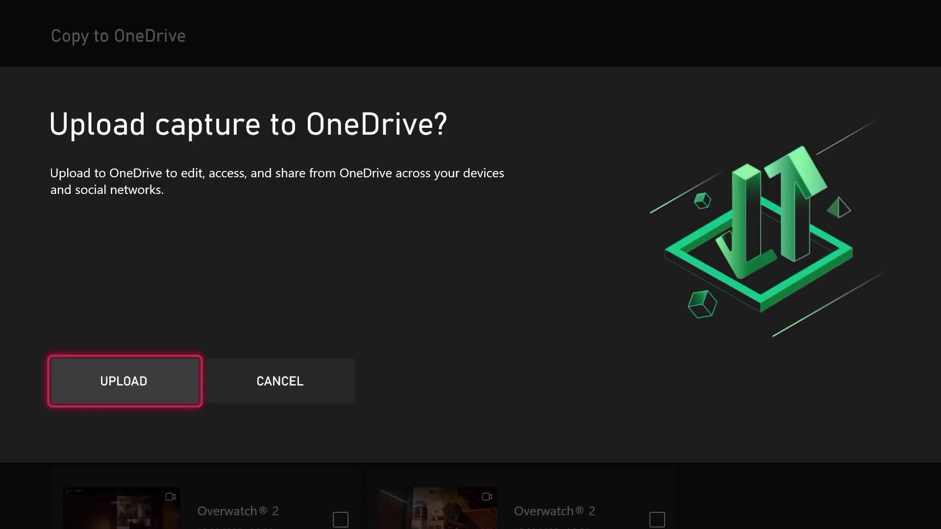
- Confirm UPLOAD for the Armored Core screenshot and continue past Upload complete
key(Return)
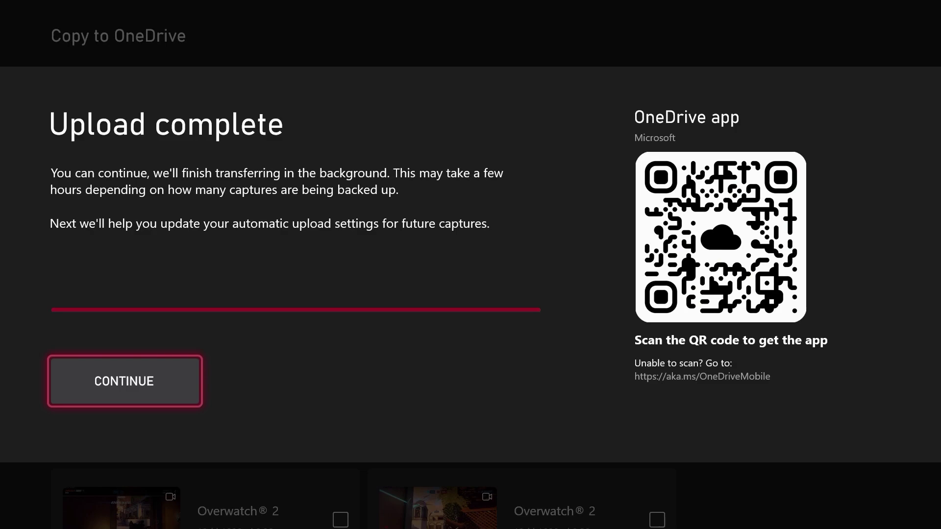
key(Return)
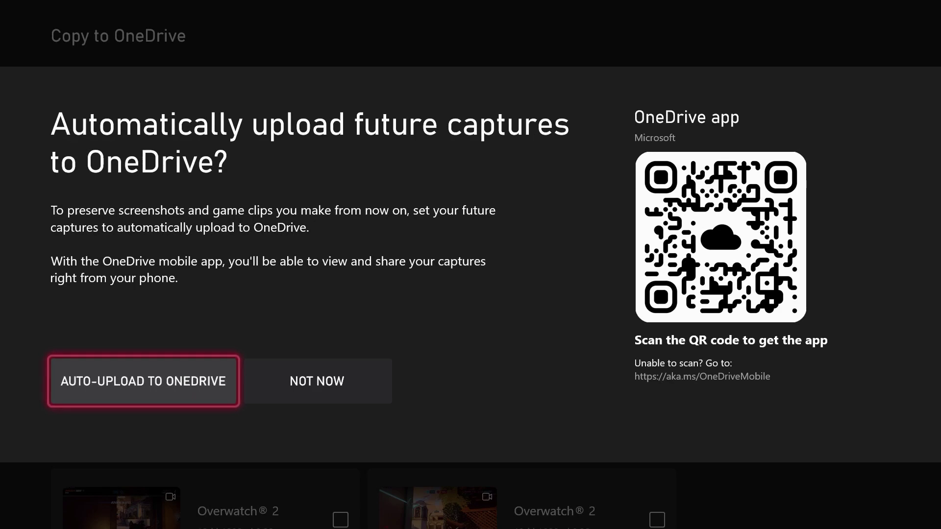
key(Right)
key(Left)
key(Right)
- Turn on OneDrive auto-upload of future captures and open the Manage captures view
key(Left)
key(Return)
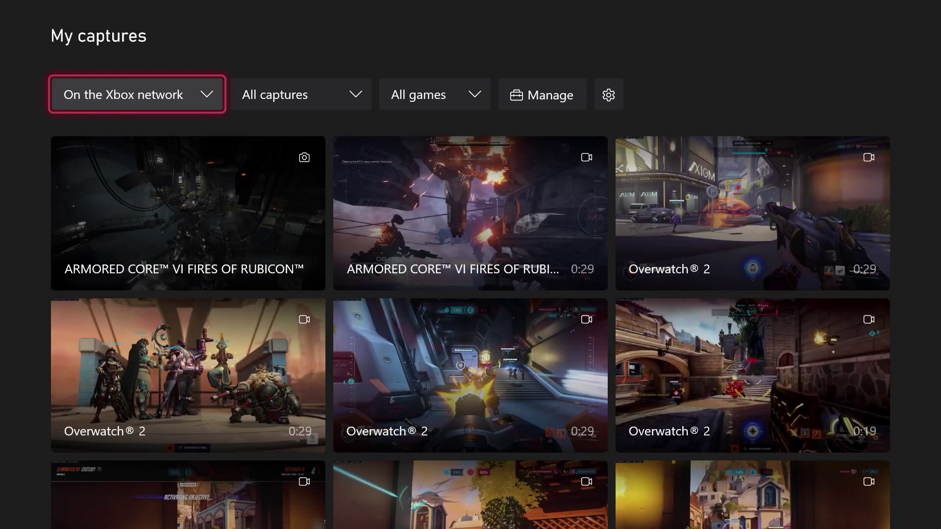
key(Right)
key(Right)
key(Right)
key(Return)
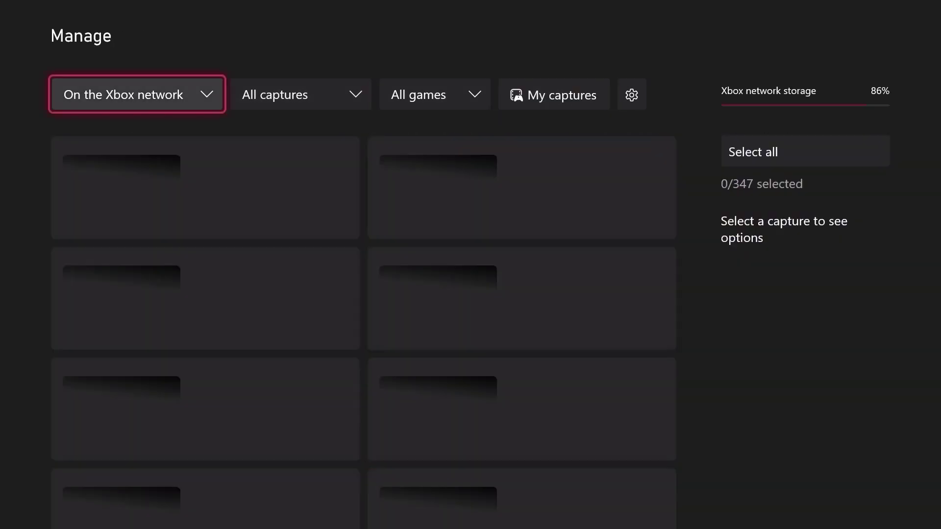
- Open capture settings from the Manage page's settings gear and enter the profile PIN
key(Right)
key(Right)
key(Right)
key(Right)
key(Right)
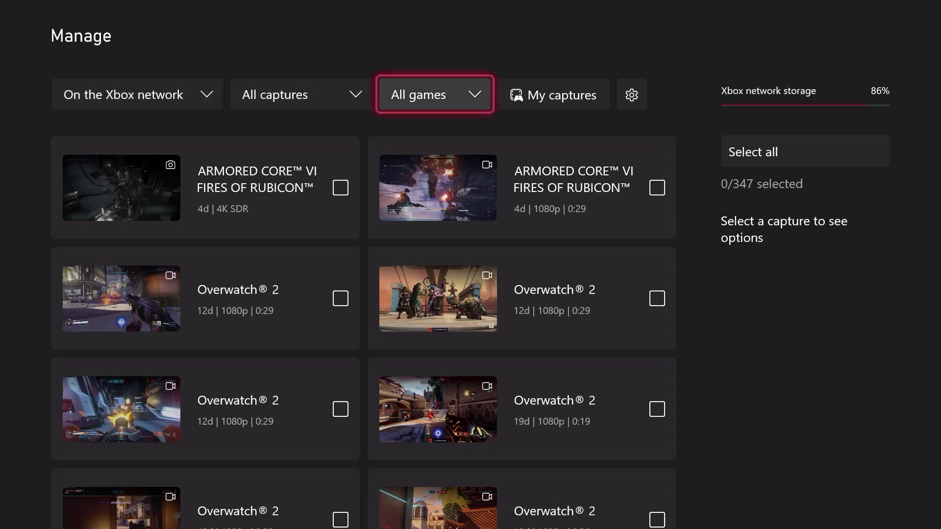
key(Left)
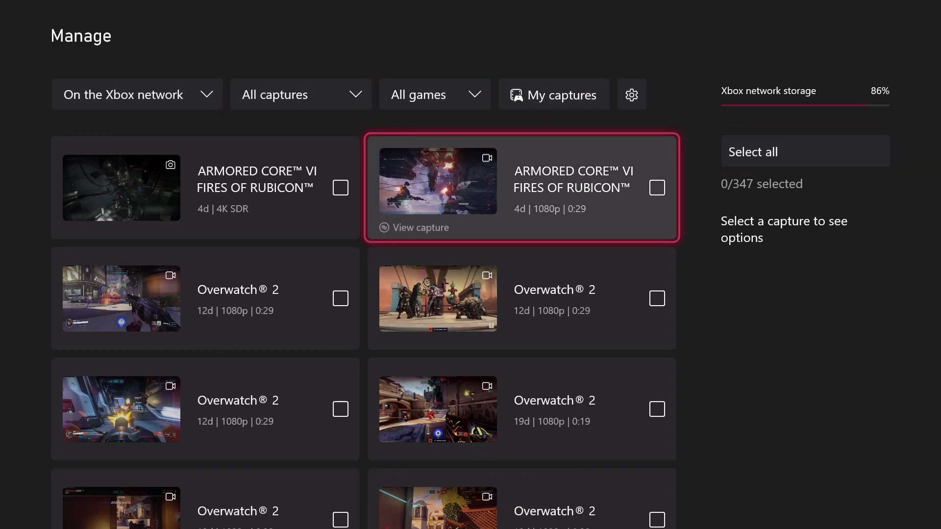
key(Up)
key(Right)
key(Left)
key(Up)
key(Right)
key(Left)
key(Up)
key(Return)
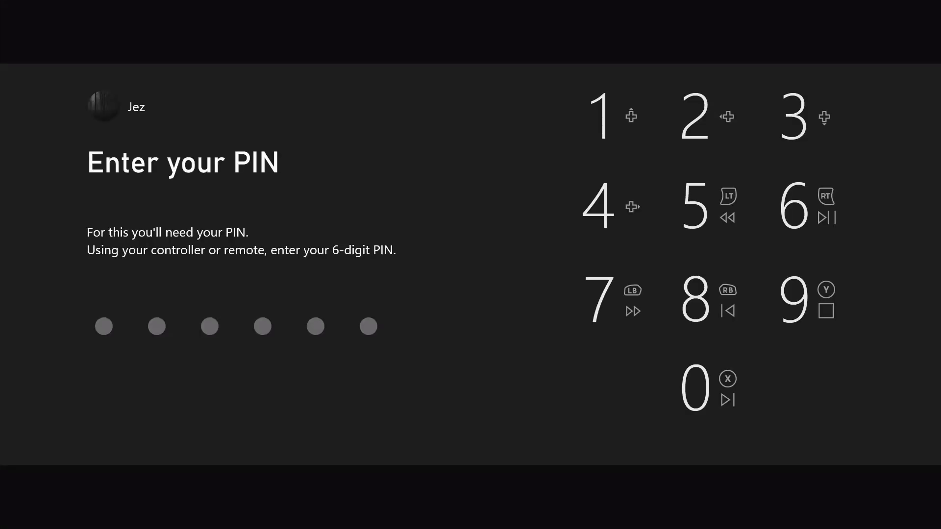
text(******)
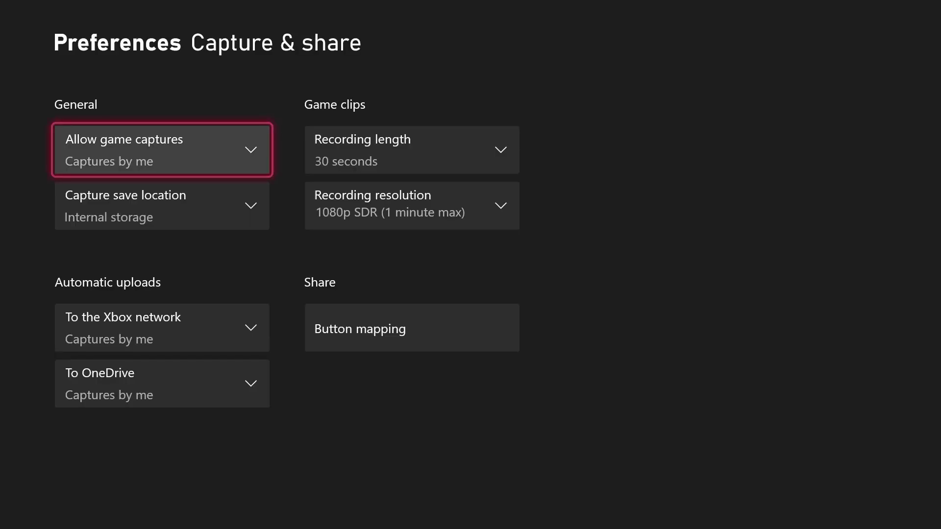
- Open the To the Xbox network dropdown and leave it at Captures by me
key(Right)
key(Left)
key(Down)
key(Down)
key(Down)
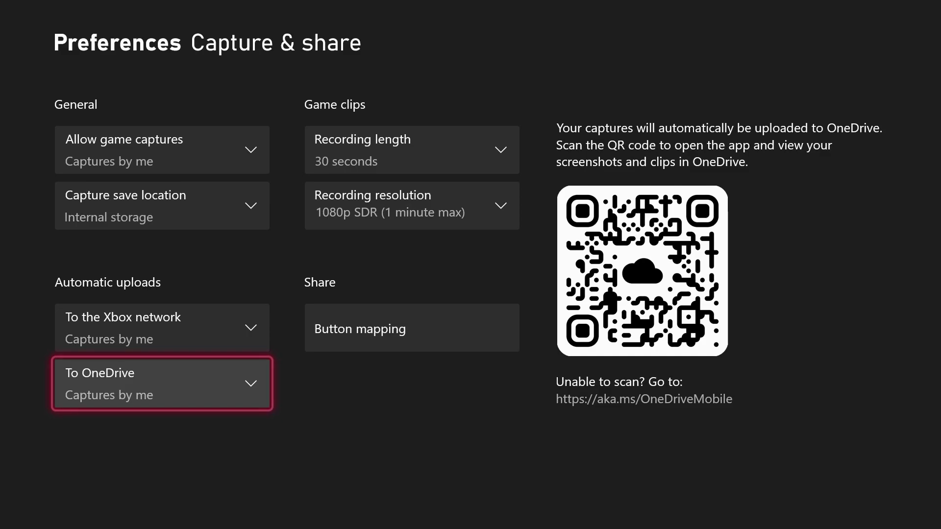
key(Up)
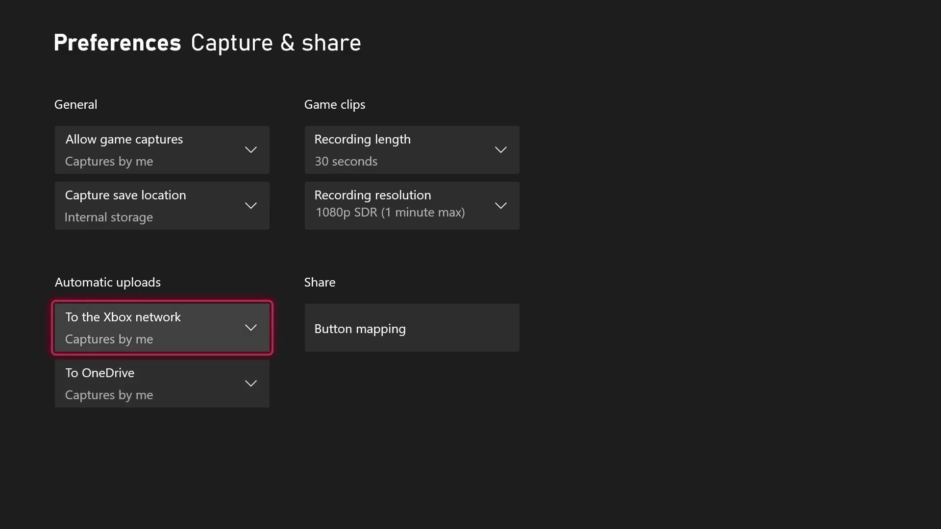
key(Return)
key(Return)
key(Down)
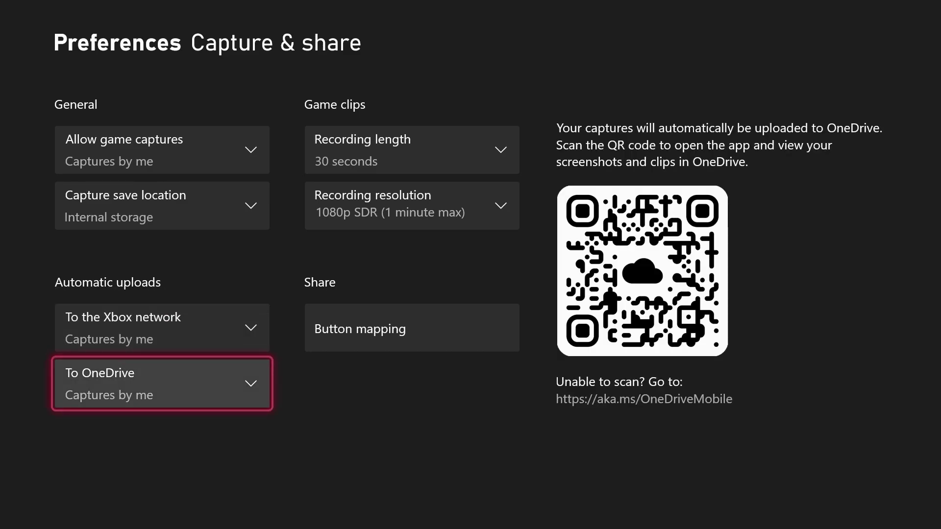
- Open the To OneDrive dropdown, keep Captures by me, and return to the Xbox network setting
key(Return)
key(Return)
key(Up)
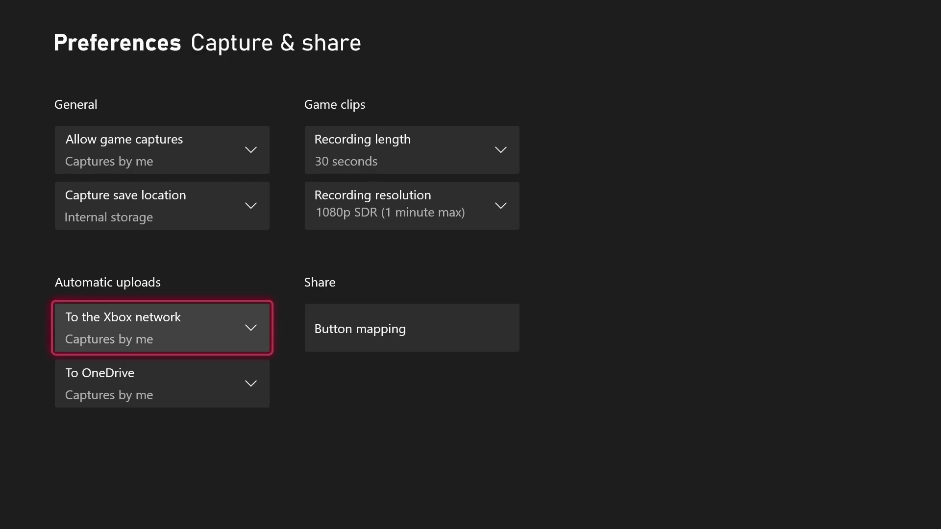
key(Down)
key(Up)
key(Down)
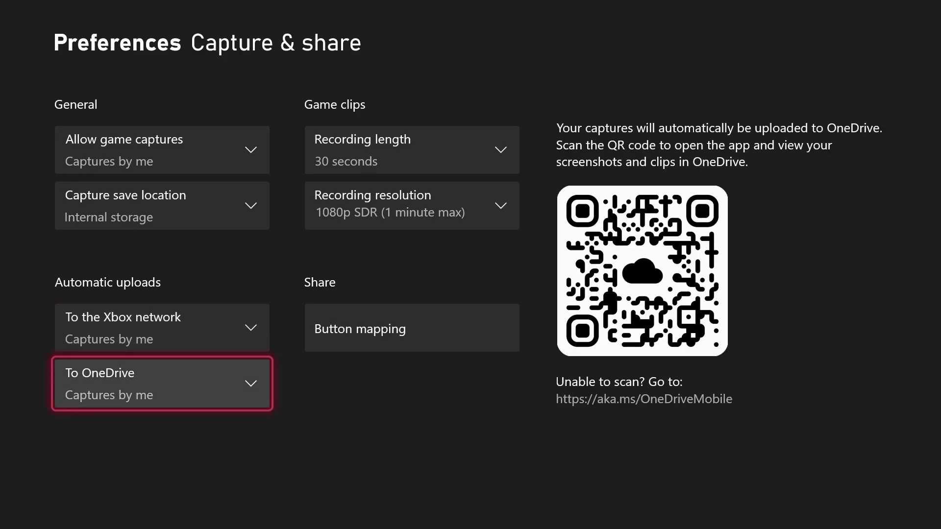
key(Up)
- Set To the Xbox network to Don't upload, verify OneDrive remains Captures by me, then exit
key(Return)
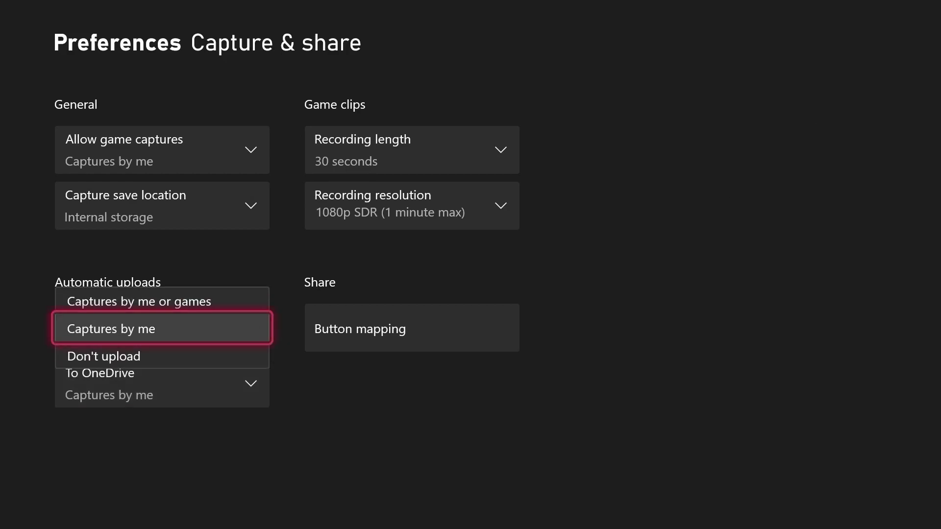
key(Down)
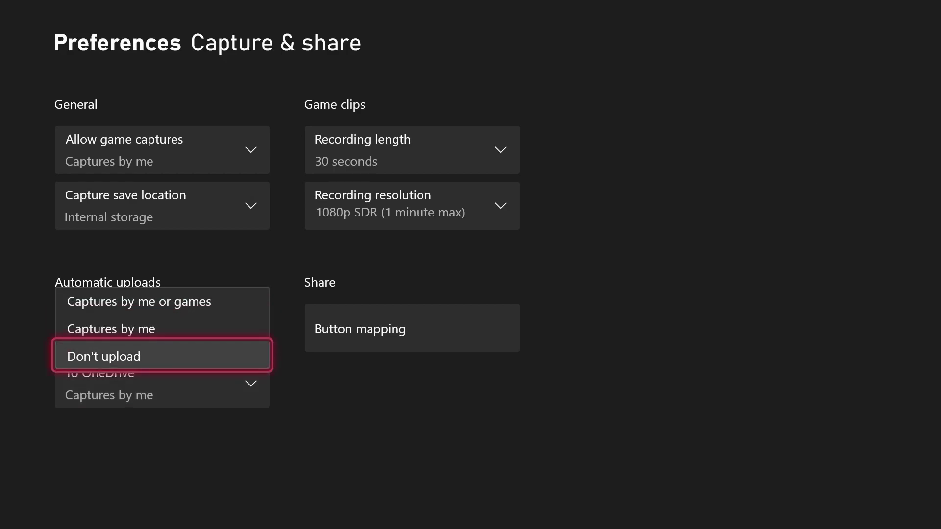
key(Return)
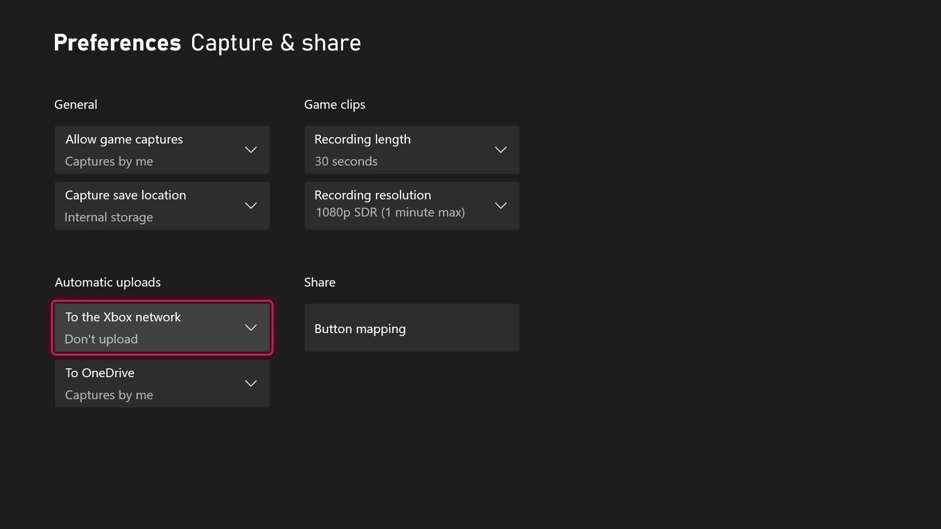
key(Down)
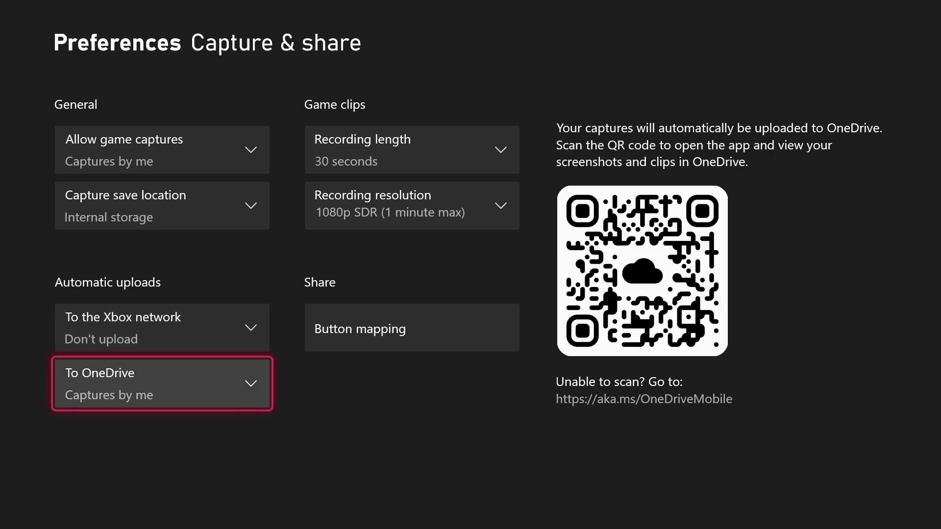
key(Up)
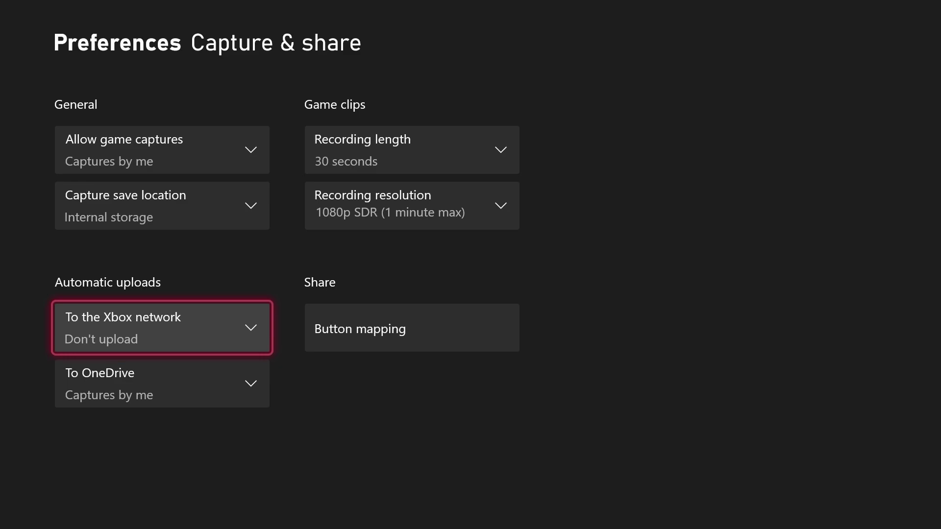
key(Down)
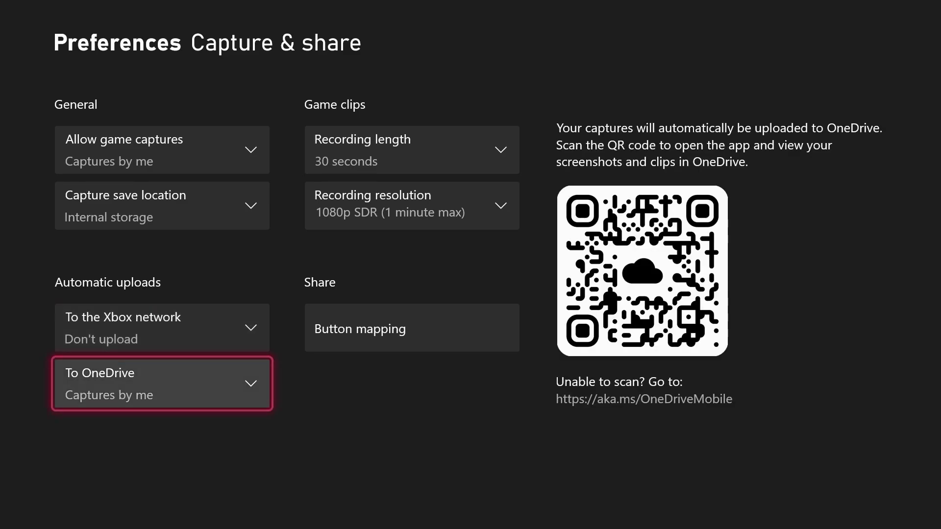
key(Escape)
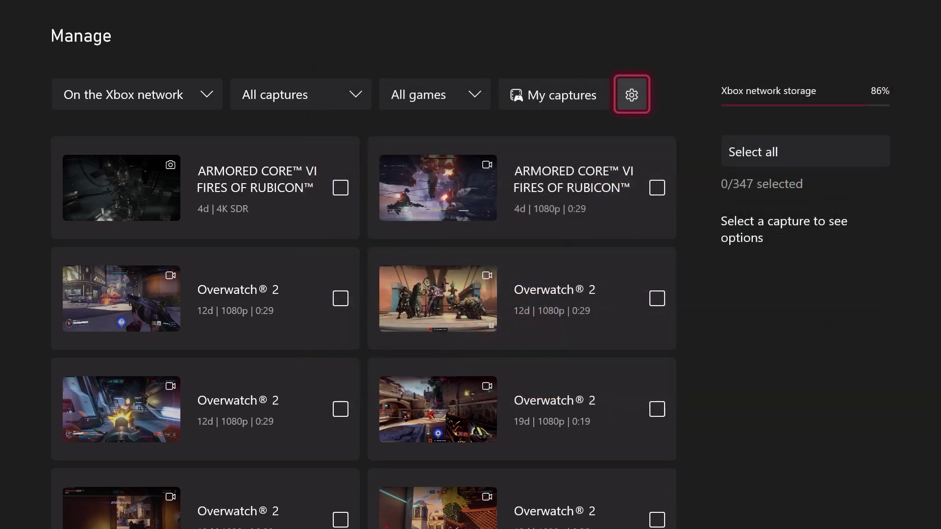
- Check the first ARMORED CORE VI screenshot in the capture list
key(Left)
key(Right)
key(Down)
key(Left)
key(Return)
- Upload the checked screenshot to OneDrive, confirm UPLOAD, and dismiss Upload complete with OK
key(Right)
key(Right)
key(Down)
key(Down)
key(Down)
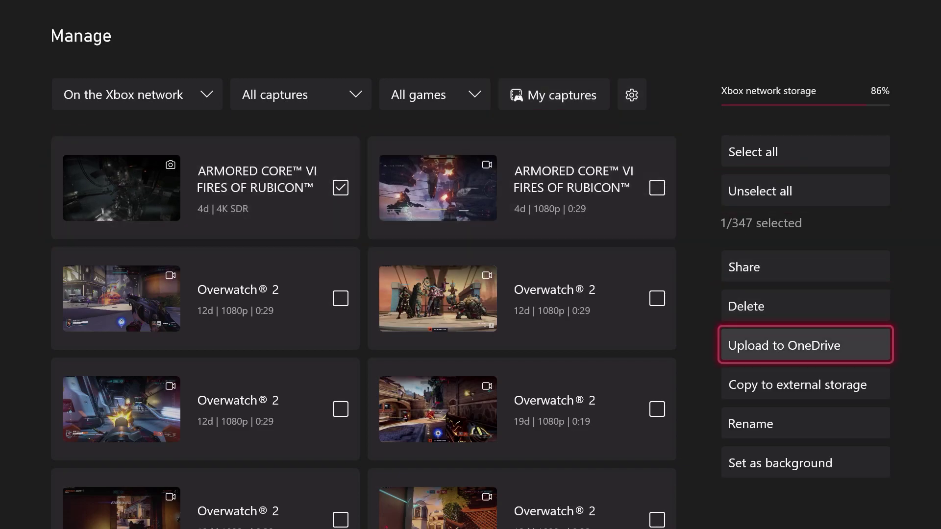
key(Return)
key(Left)
key(Return)
key(Left)
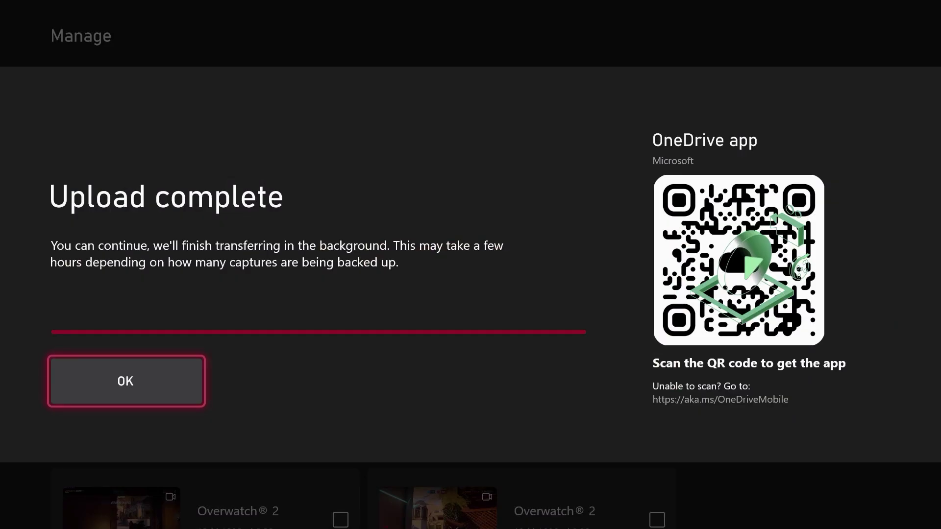
key(Return)
key(Right)
key(Right)
key(Right)
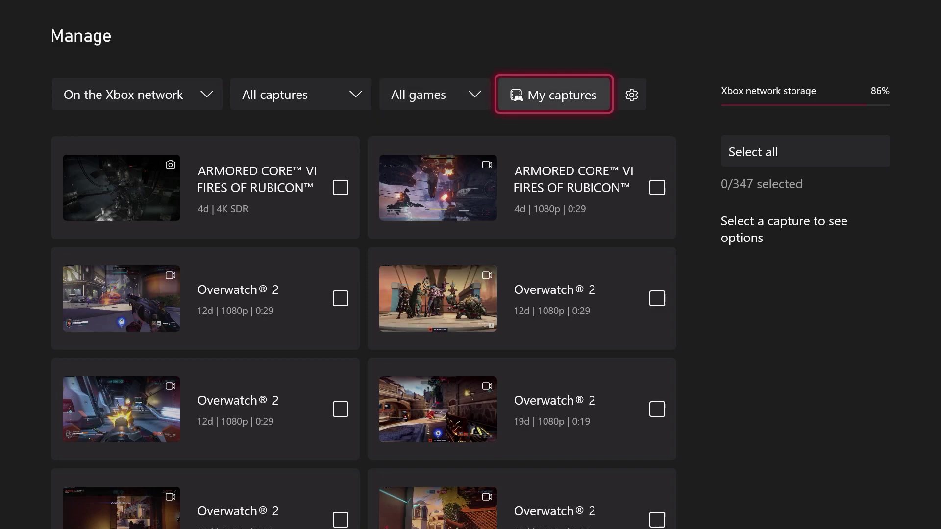
key(Right)
key(Right)
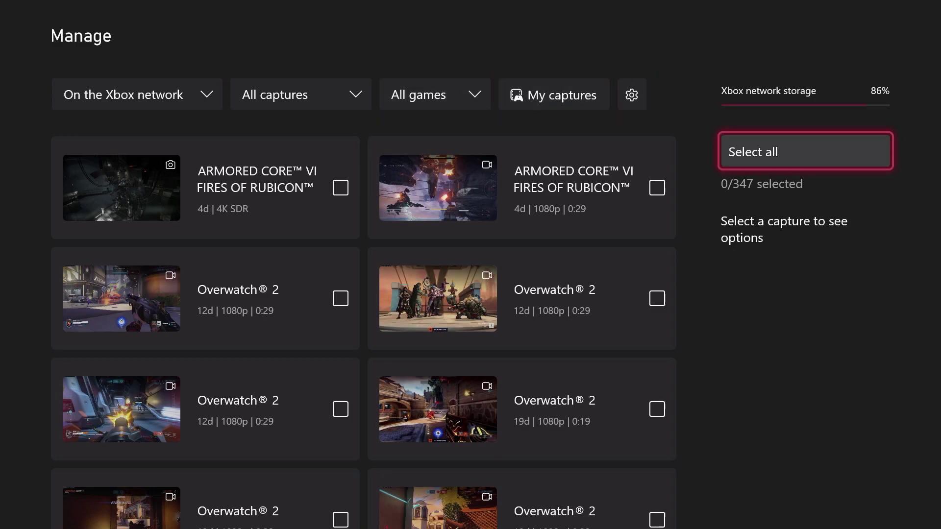
- Recheck the capture settings behind the PIN, then back out to the Manage captures page
key(Left)
key(Up)
key(Return)
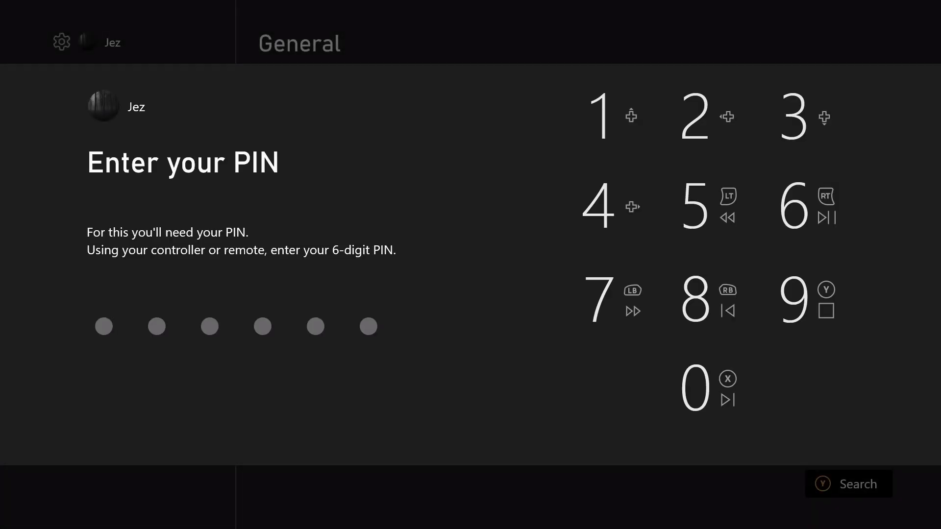
text(123456)
key(Escape)
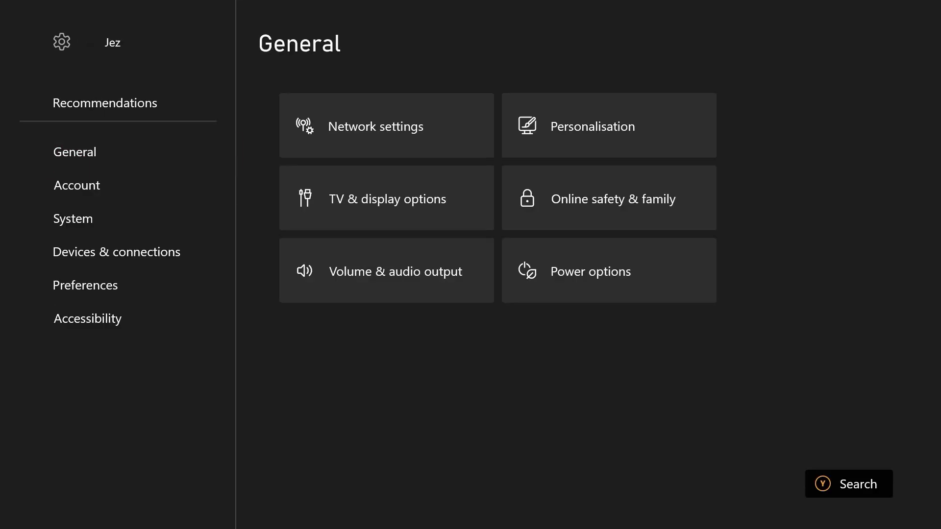
key(Escape)
- Switch to the My captures gallery and check the source filter, leaving it on Xbox network
key(Left)
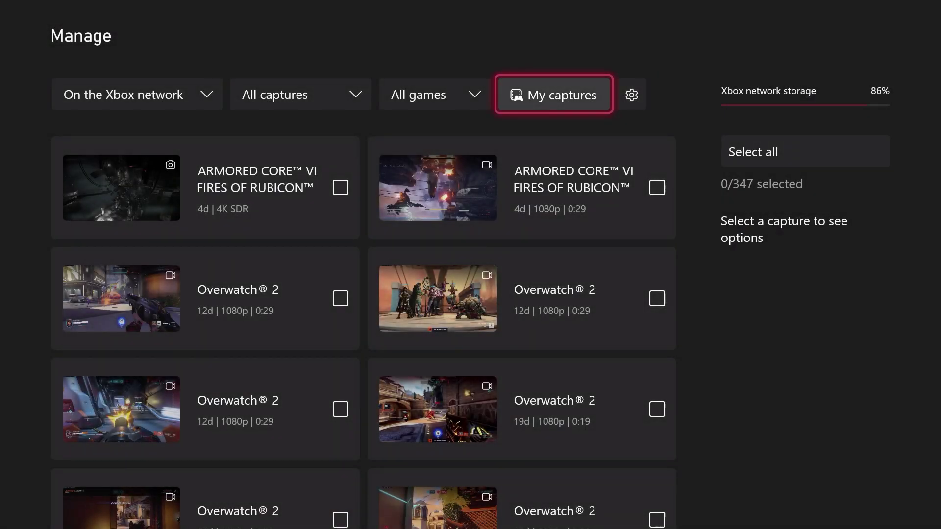
key(Return)
key(Down)
key(Up)
key(Return)
key(Escape)
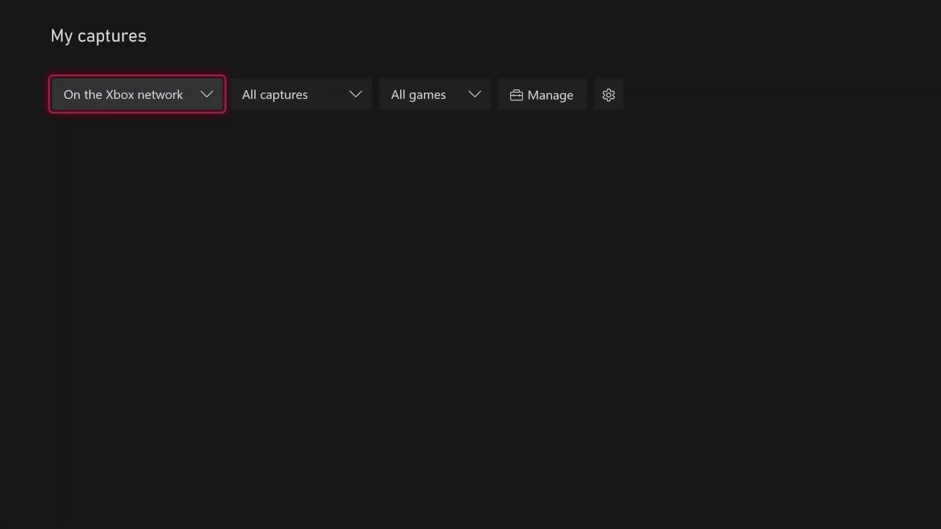
key(Return)
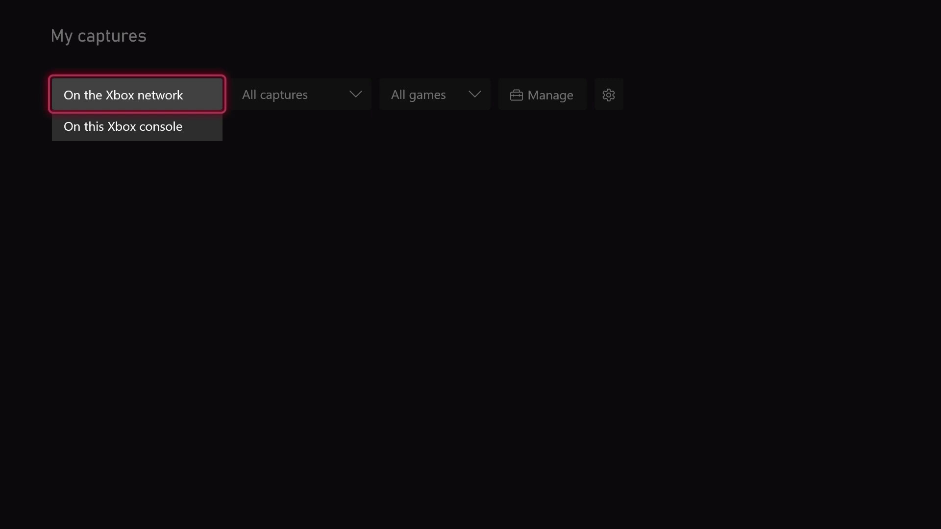
key(Down)
key(Up)
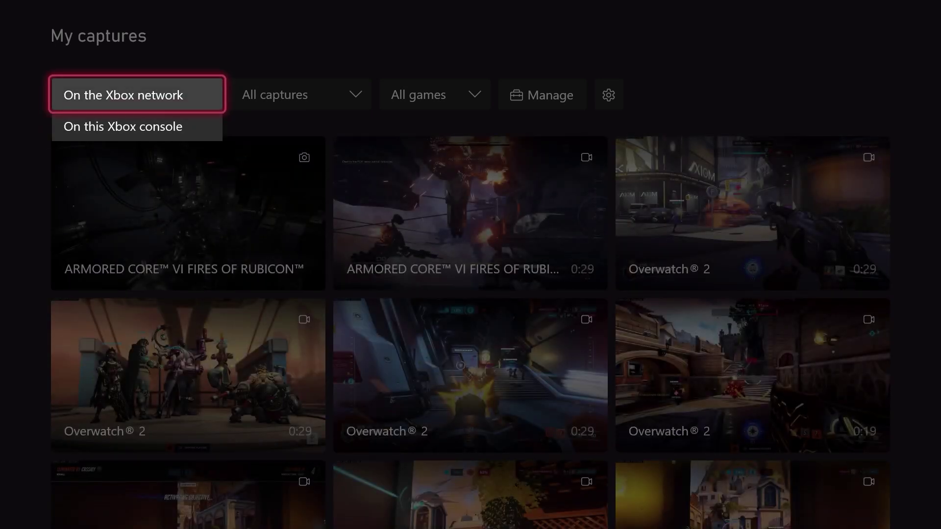
key(Down)
key(Up)
key(Down)
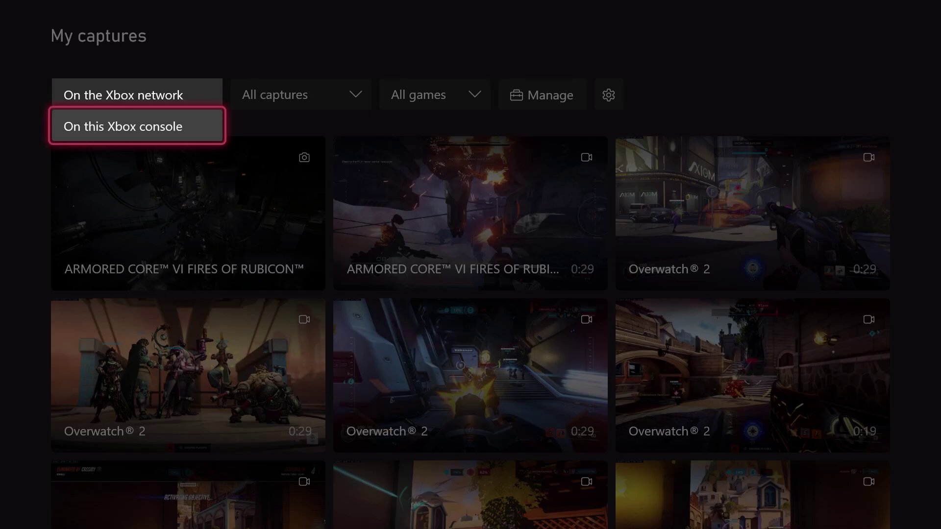
key(Escape)
key(Right)
key(Right)
key(Right)
key(Right)
key(Left)
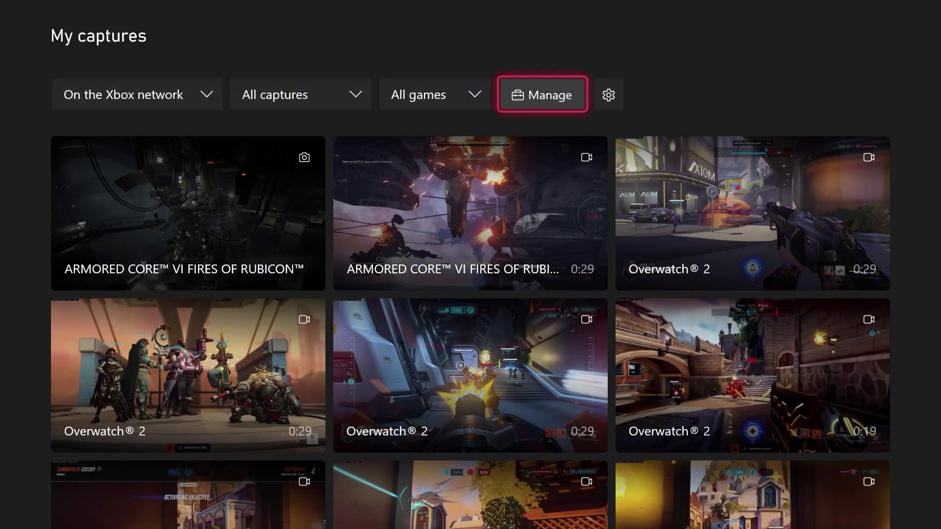
key(Return)
key(Right)
key(Right)
key(Right)
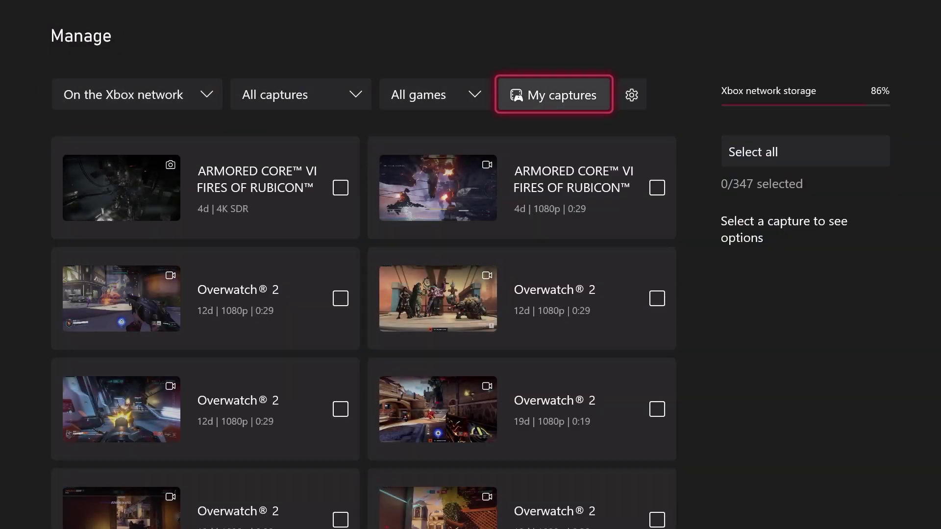
key(Return)
key(Right)
key(Right)
key(Right)
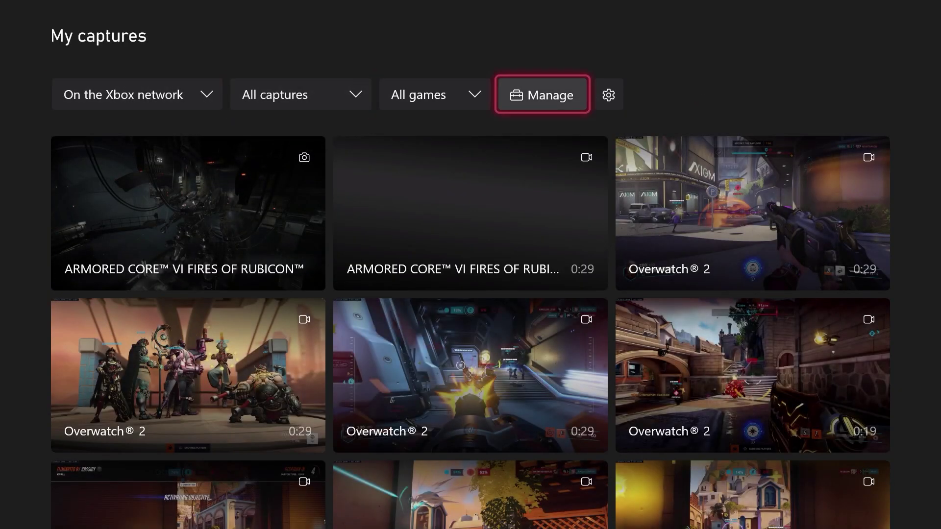
- Exit the My captures gallery back to the Xbox Home screen
key(Escape)
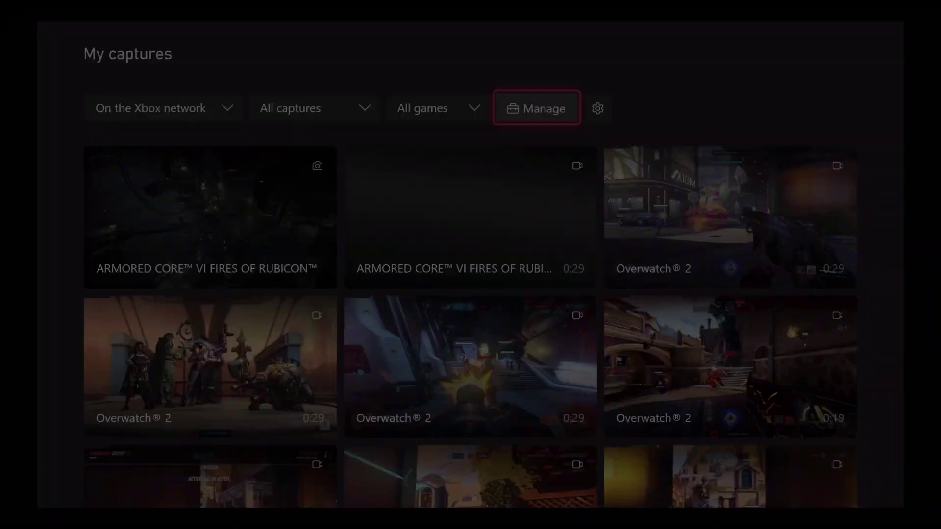